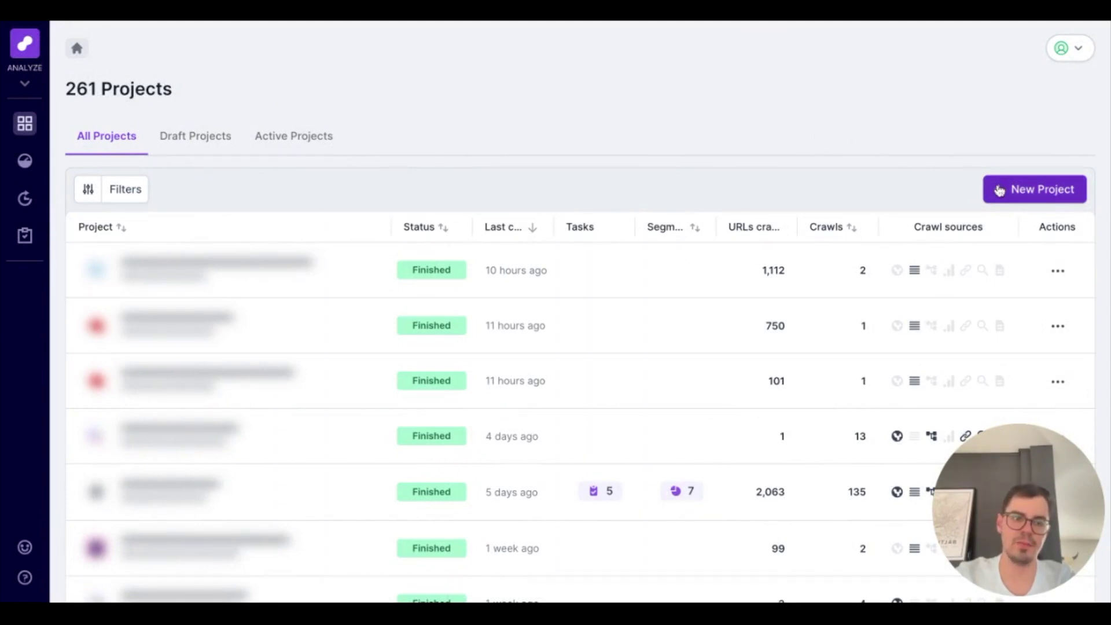
{"action": "left_click", "coordinate": [999, 191]}
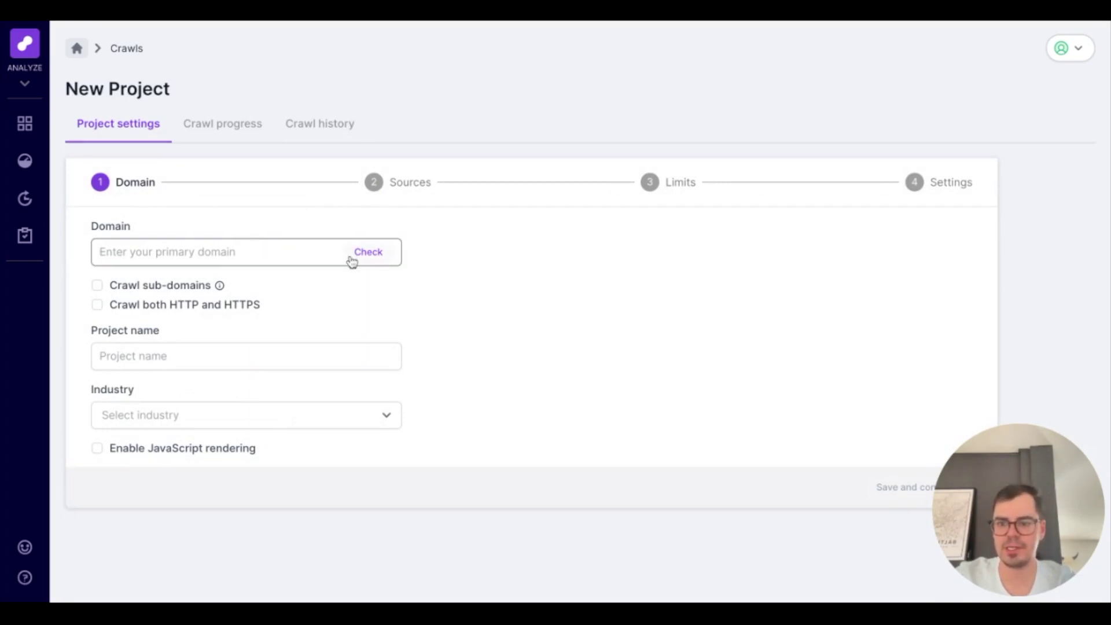
{"action": "left_click", "coordinate": [318, 257]}
{"action": "type", "text": "https://www.lumar.io/"}
{"action": "left_click", "coordinate": [380, 252]}
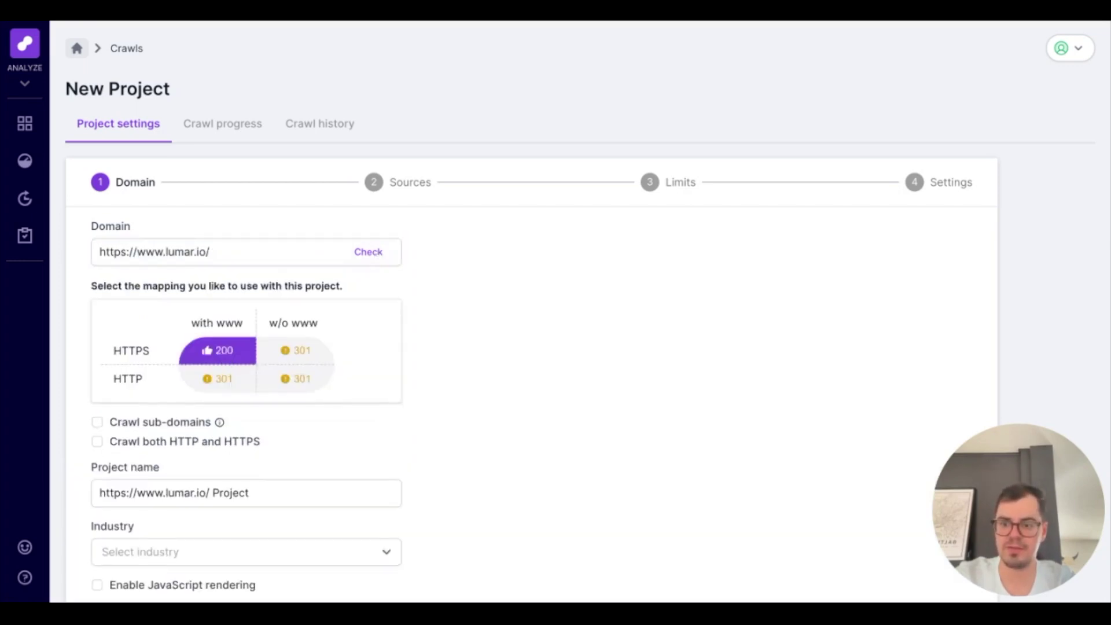
Enable sub-domain crawling, both HTTP and HTTPS, and JavaScript rendering
{"action": "scroll", "coordinate": [208, 387], "scroll_direction": "down", "scroll_amount": 1}
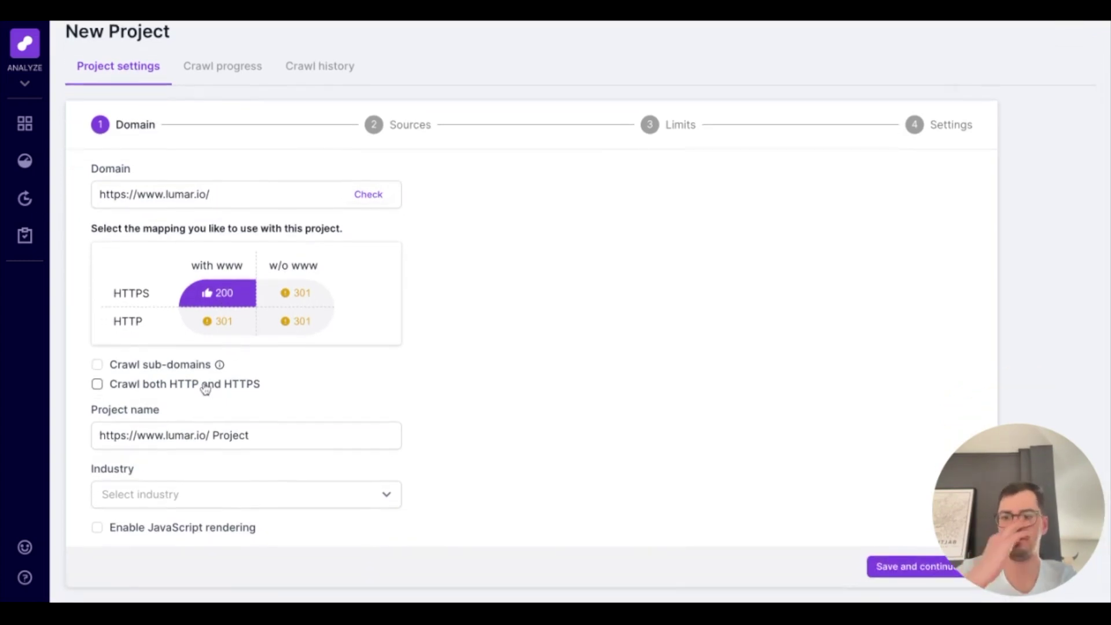
{"action": "left_click", "coordinate": [197, 368]}
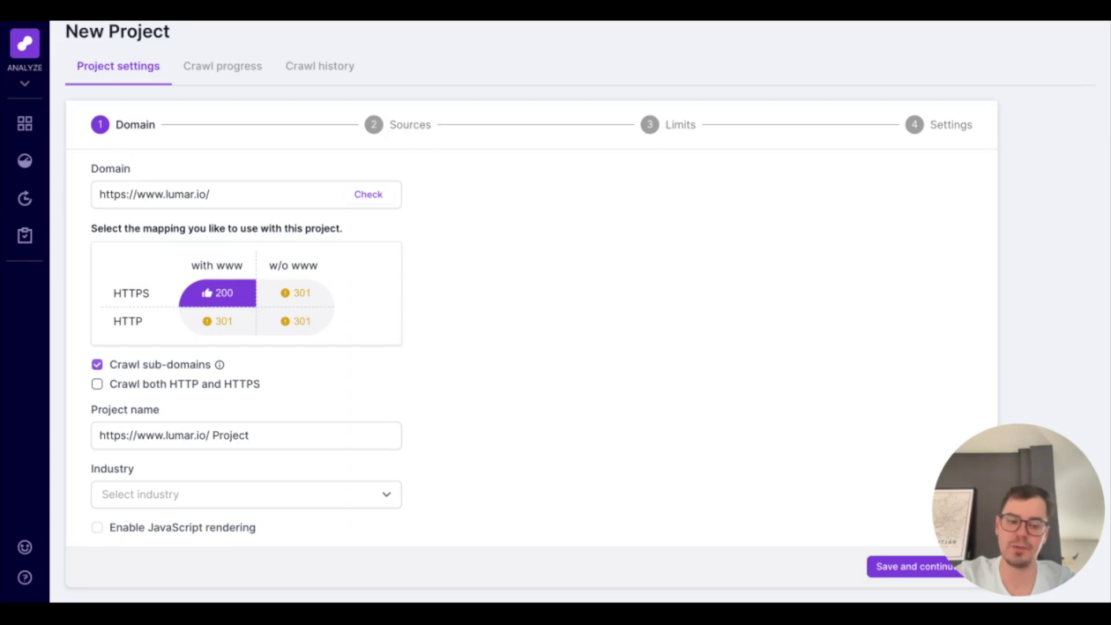
{"action": "left_click", "coordinate": [97, 383]}
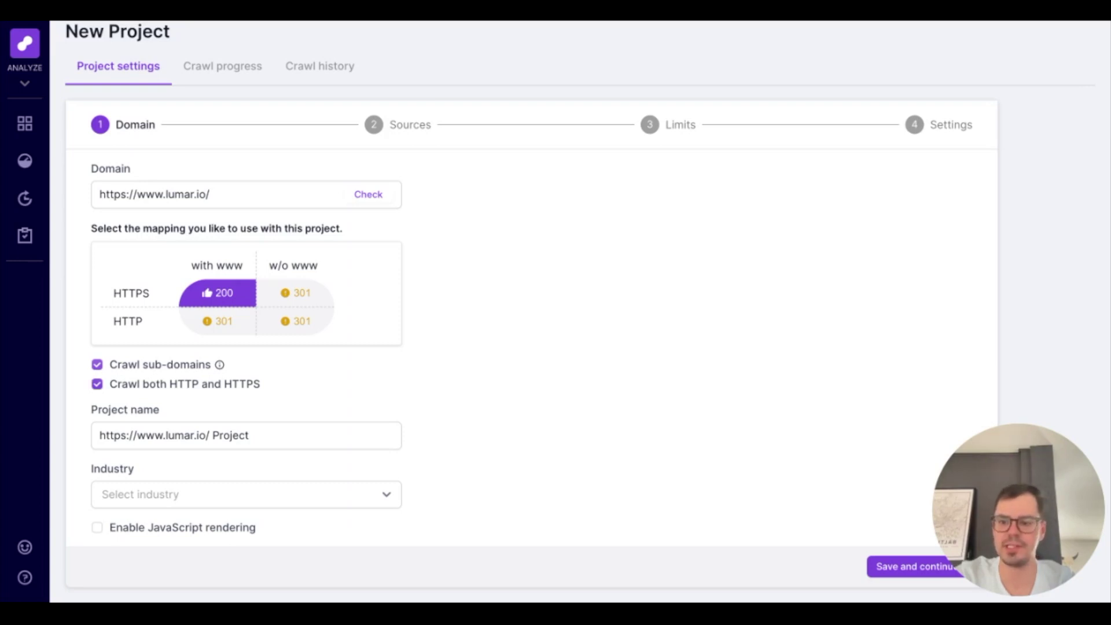
{"action": "left_click", "coordinate": [281, 437]}
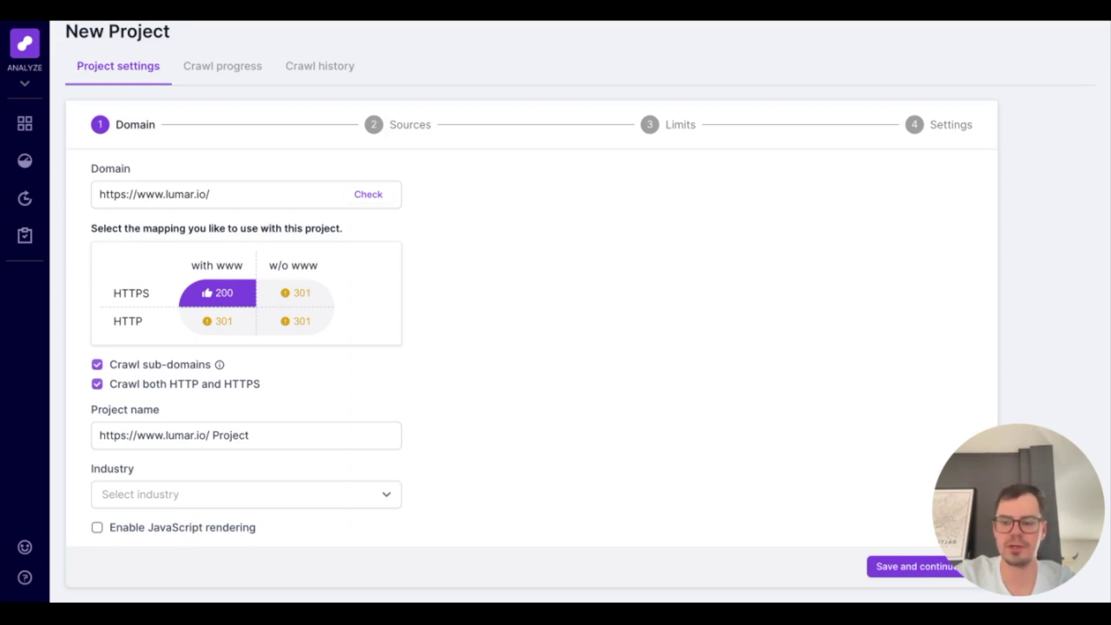
{"action": "left_click", "coordinate": [97, 527]}
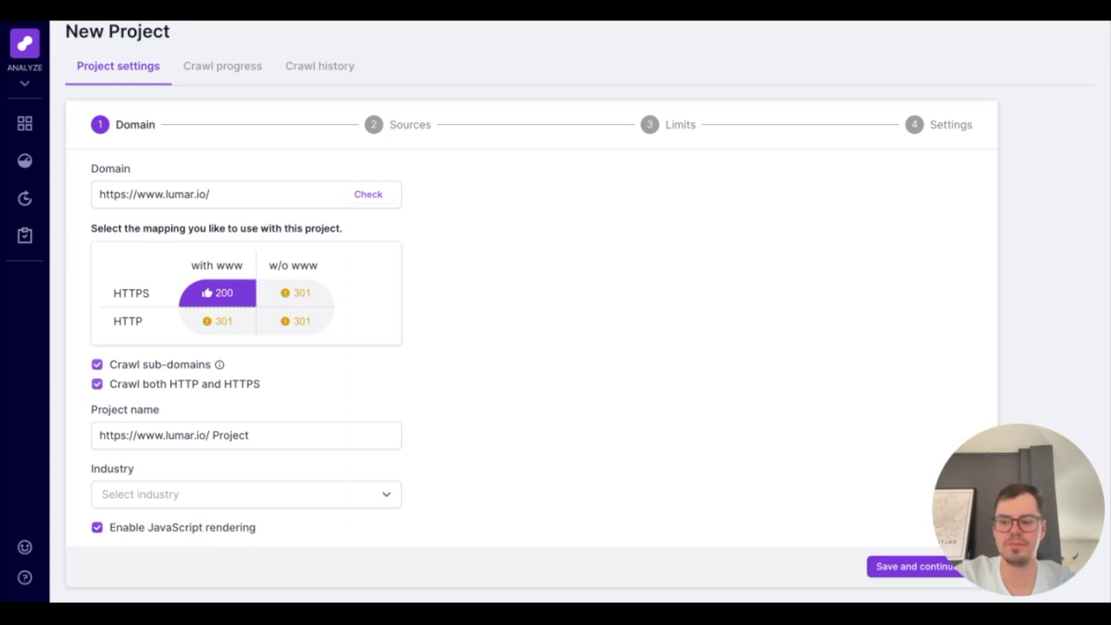
Save the domain step and add Sitemaps, including lumar.io's sitemap_index.xml, as a crawl source
{"action": "left_click", "coordinate": [877, 570]}
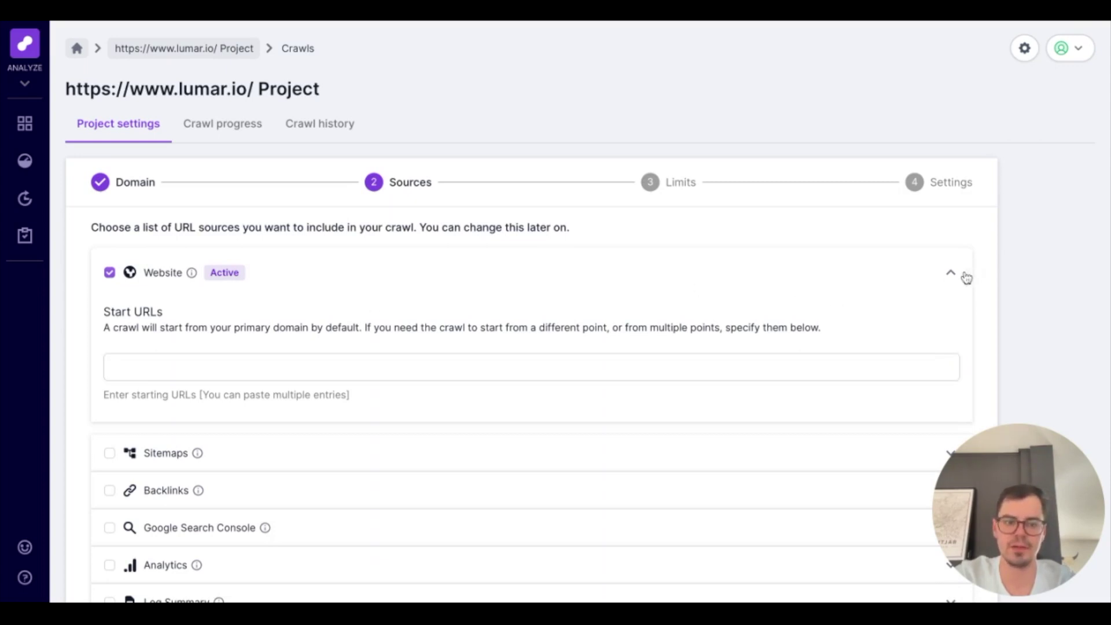
{"action": "left_click", "coordinate": [963, 276]}
{"action": "left_click", "coordinate": [305, 319]}
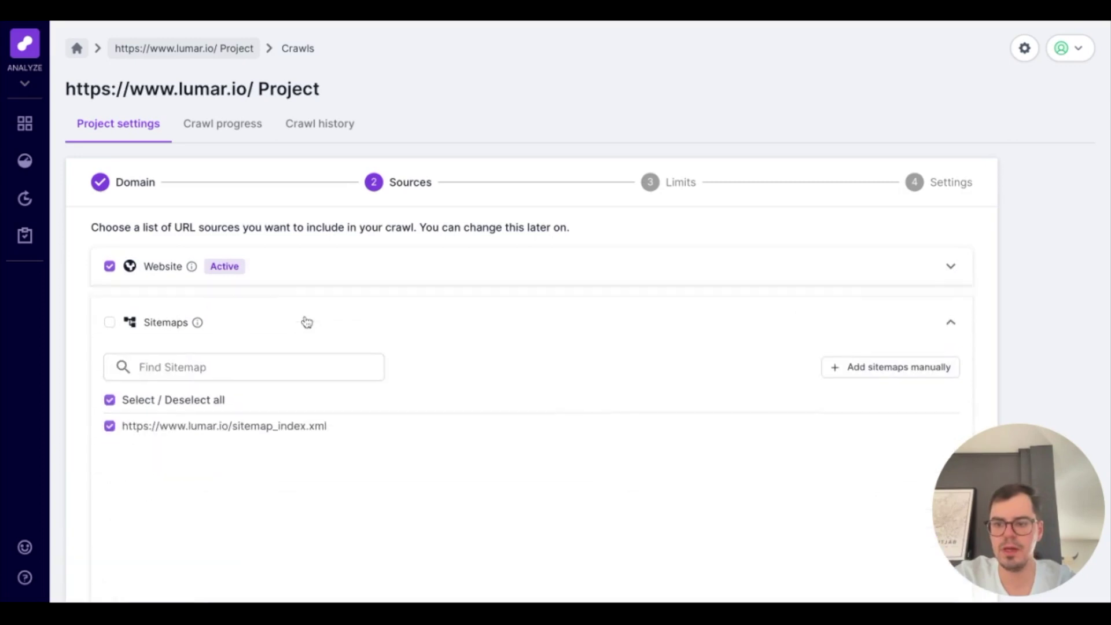
{"action": "left_click", "coordinate": [110, 322]}
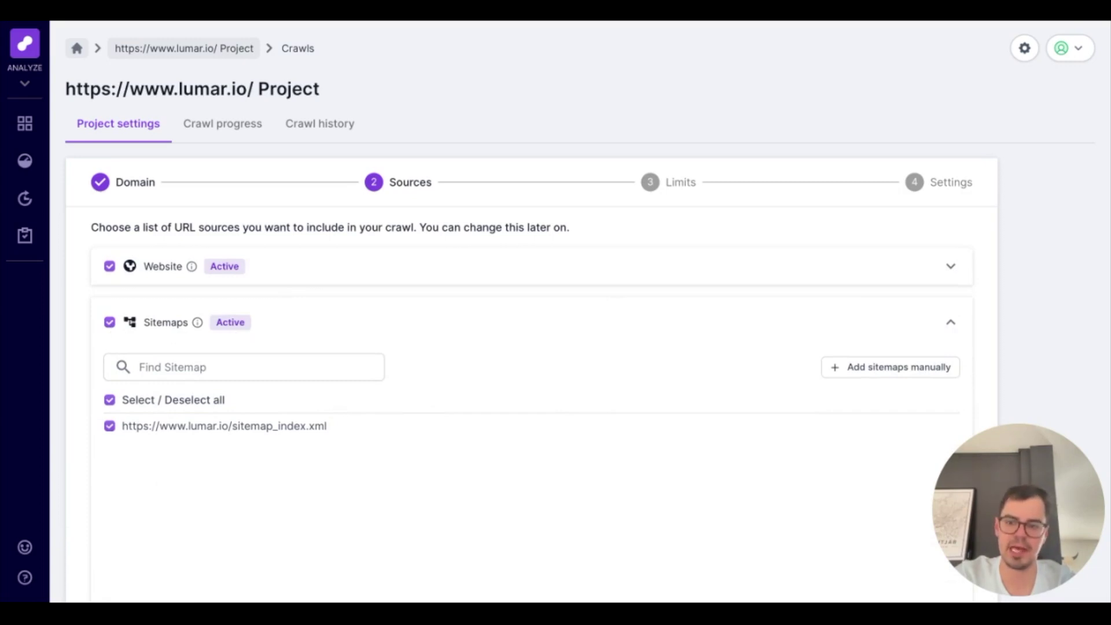
{"action": "scroll", "coordinate": [615, 364], "scroll_direction": "down", "scroll_amount": 2}
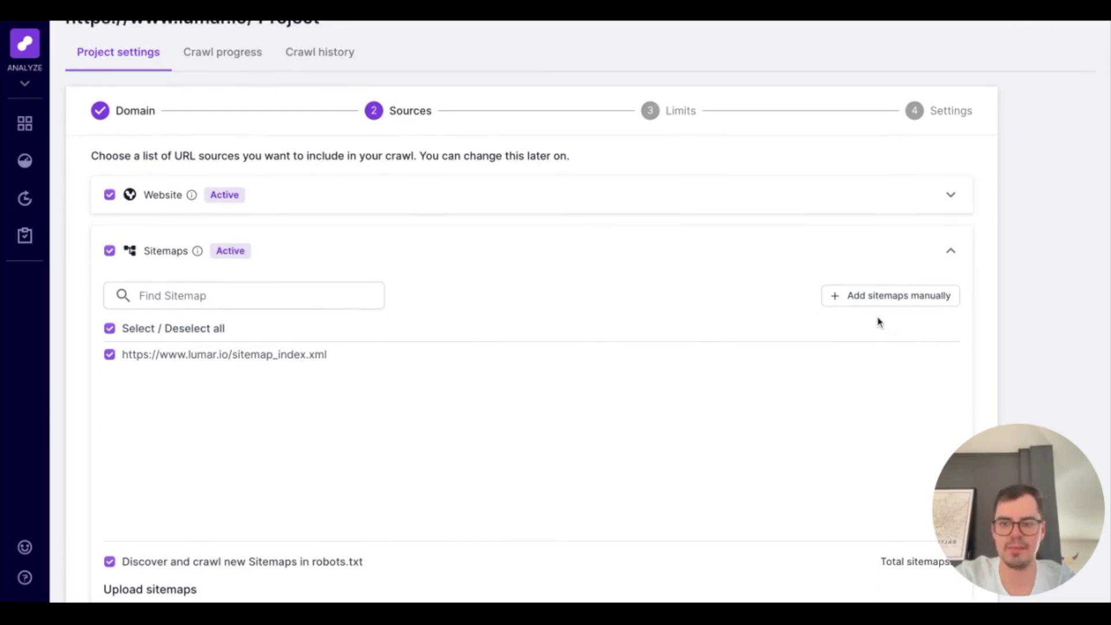
{"action": "left_click", "coordinate": [955, 259]}
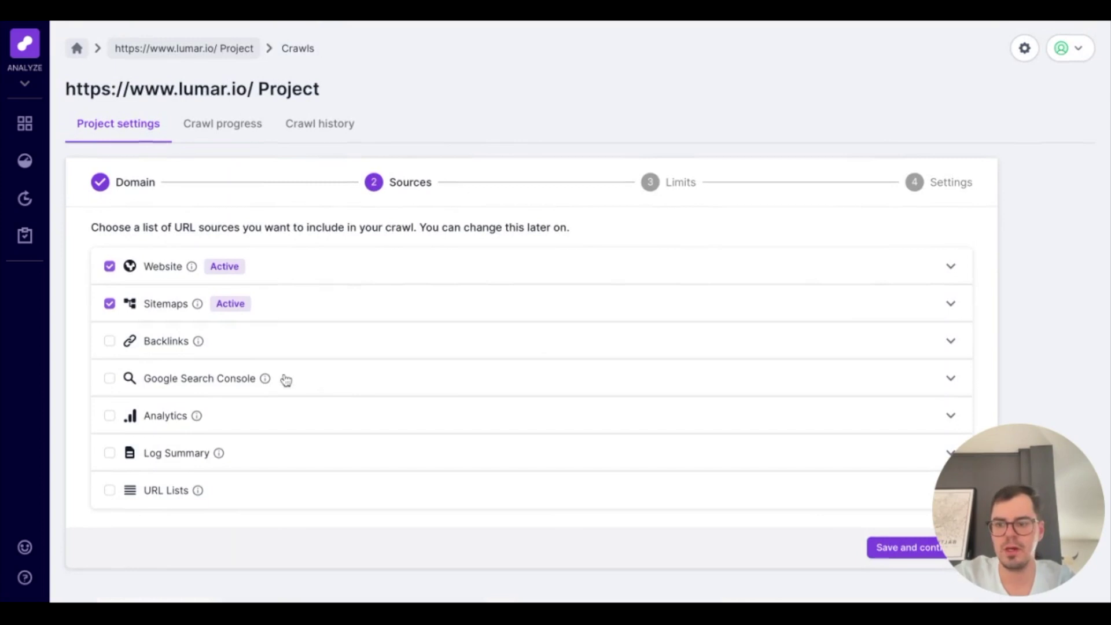
Add Backlinks as a crawl source using Majestic for this project
{"action": "left_click", "coordinate": [291, 355]}
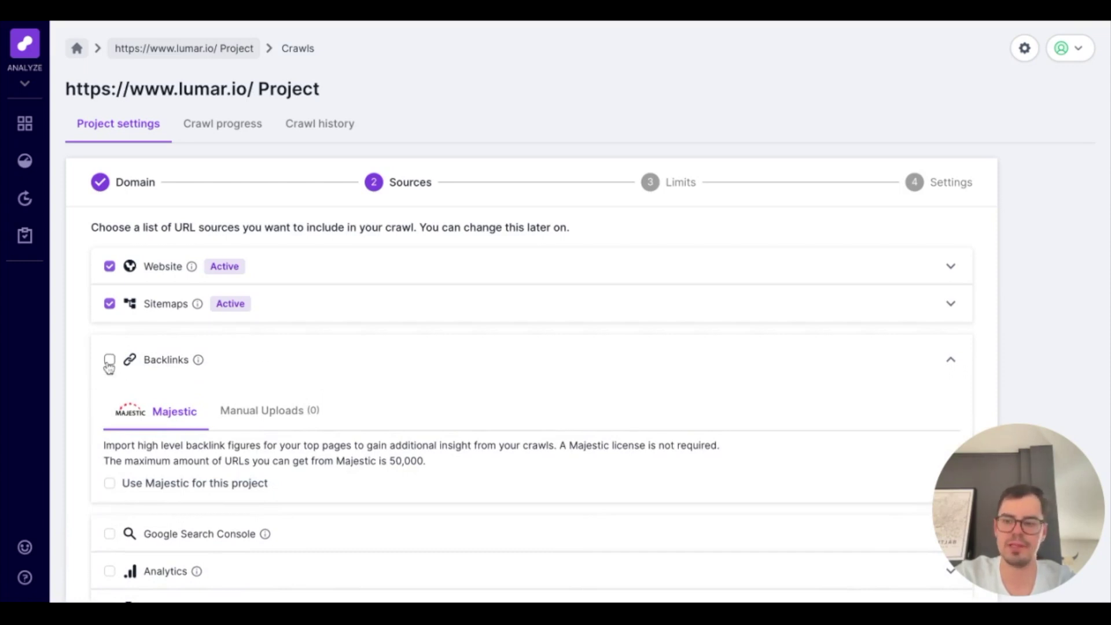
{"action": "left_click", "coordinate": [109, 360]}
{"action": "scroll", "coordinate": [183, 450], "scroll_direction": "down", "scroll_amount": 3}
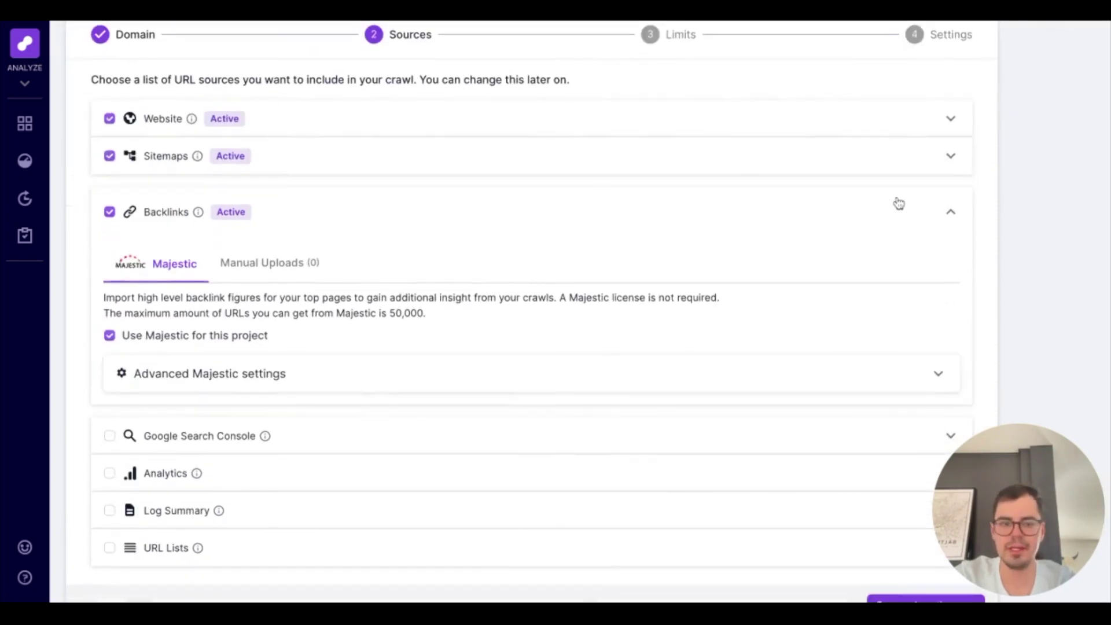
{"action": "left_click", "coordinate": [952, 214]}
Try enabling Google Search Console as a source; it finds no lumar.io sites
{"action": "left_click", "coordinate": [330, 395]}
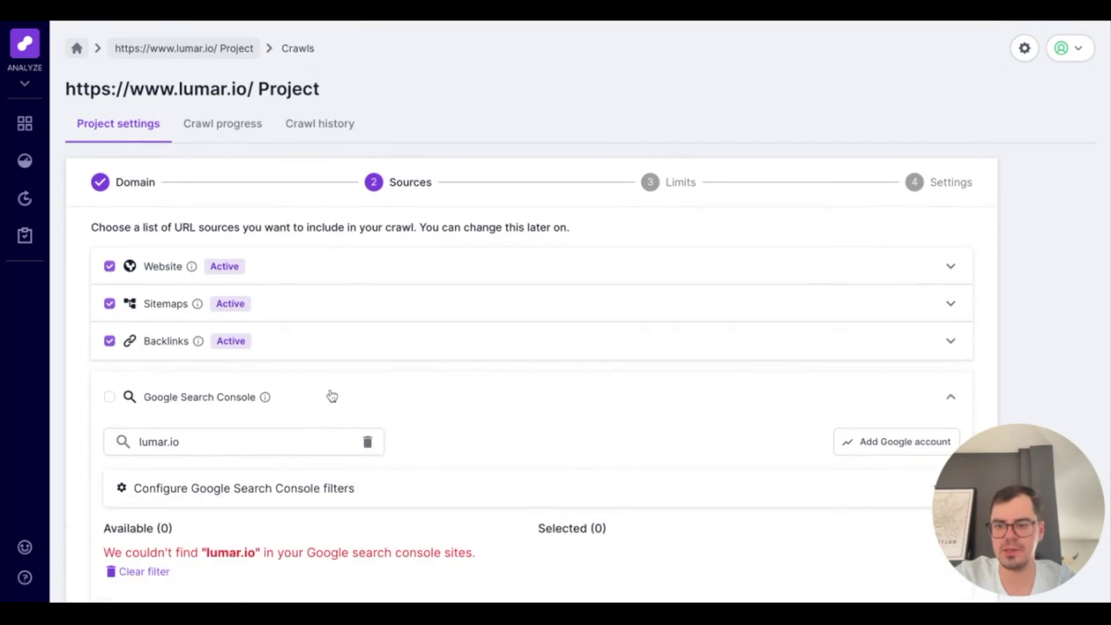
{"action": "scroll", "coordinate": [305, 392], "scroll_direction": "down", "scroll_amount": 2}
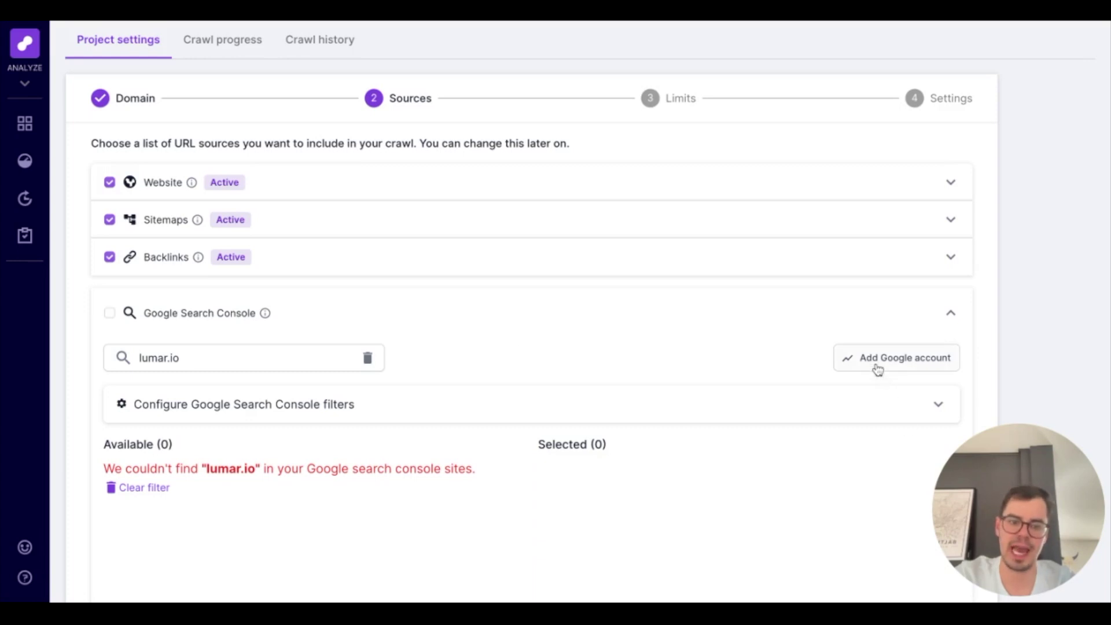
{"action": "left_click", "coordinate": [109, 315]}
{"action": "scroll", "coordinate": [112, 321], "scroll_direction": "down", "scroll_amount": 5}
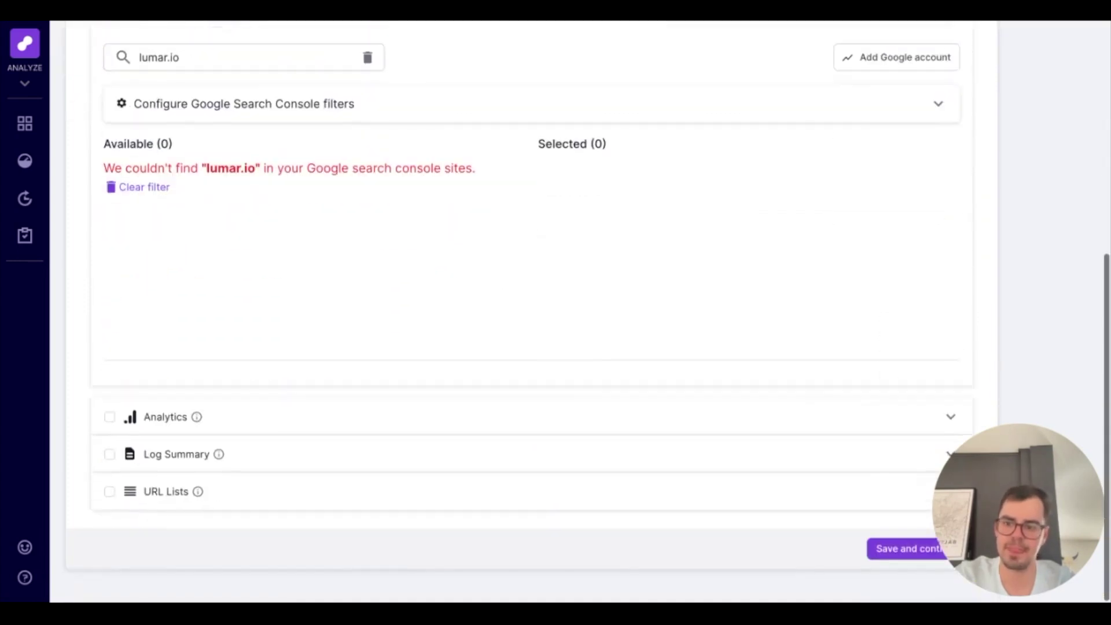
{"action": "left_click", "coordinate": [220, 413]}
Review the Analytics and Log Summary source options, leaving both disabled
{"action": "scroll", "coordinate": [220, 413], "scroll_direction": "down", "scroll_amount": 3}
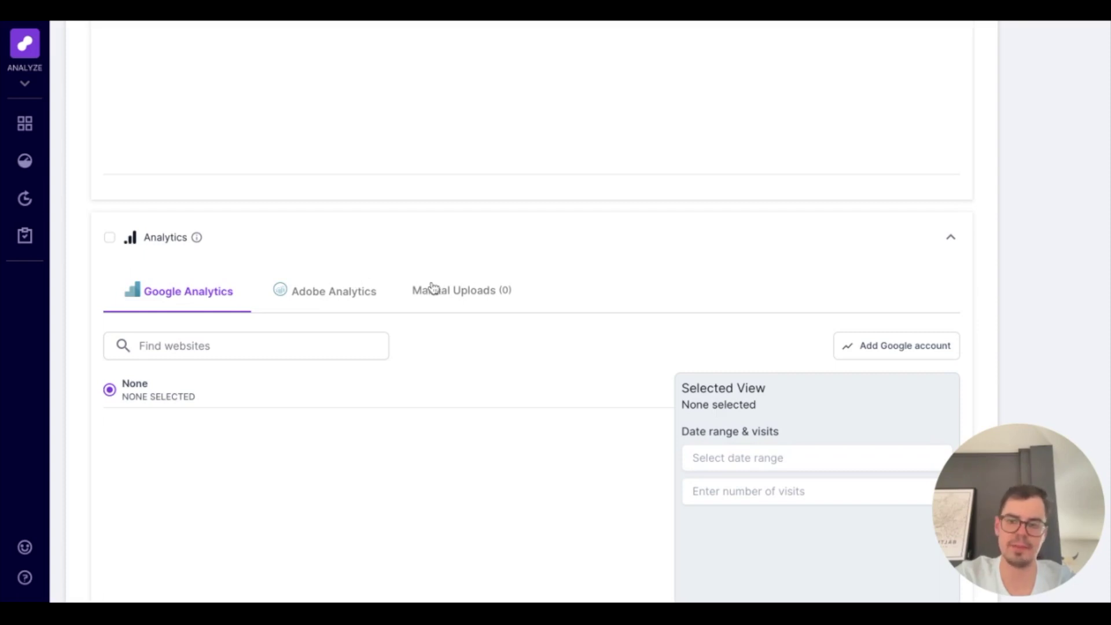
{"action": "left_click", "coordinate": [952, 237]}
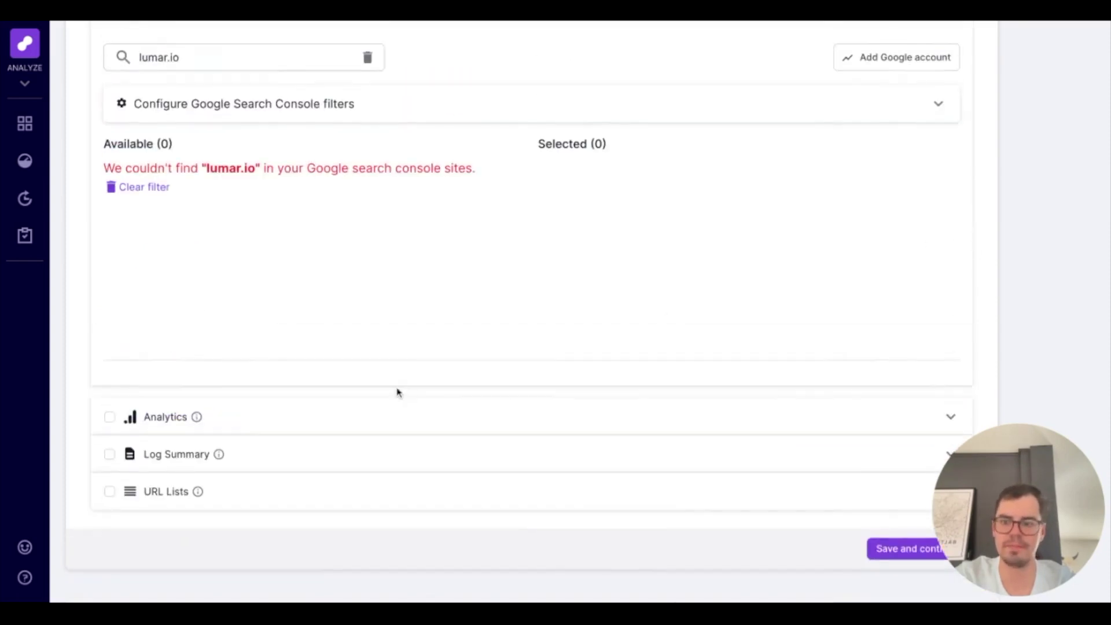
{"action": "left_click", "coordinate": [299, 466]}
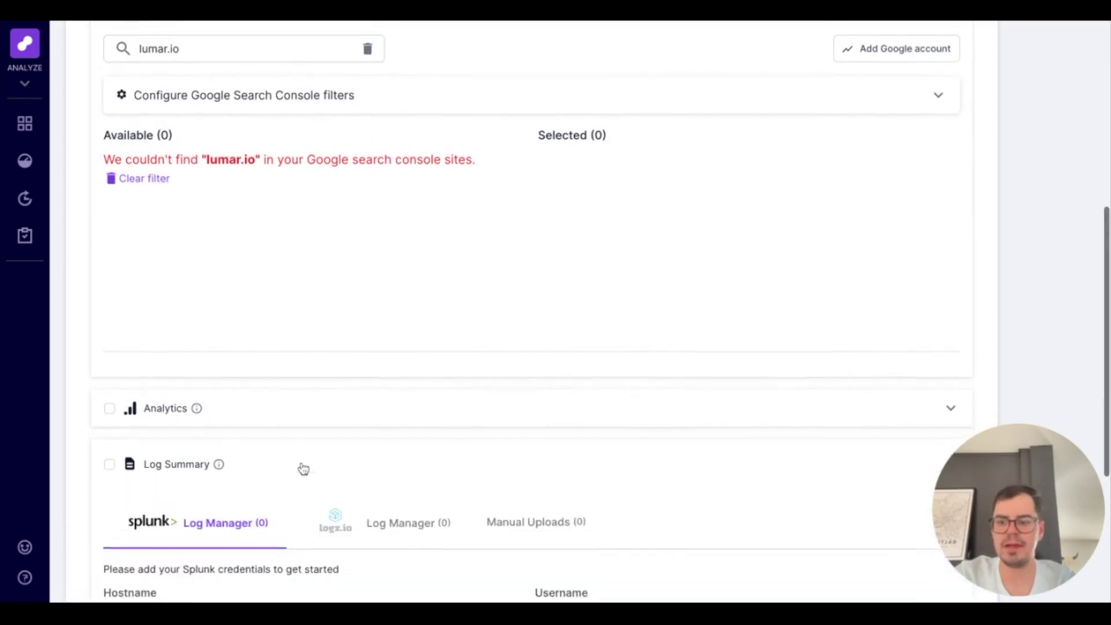
{"action": "scroll", "coordinate": [303, 468], "scroll_direction": "down", "scroll_amount": 2}
{"action": "scroll", "coordinate": [302, 467], "scroll_direction": "down", "scroll_amount": 1}
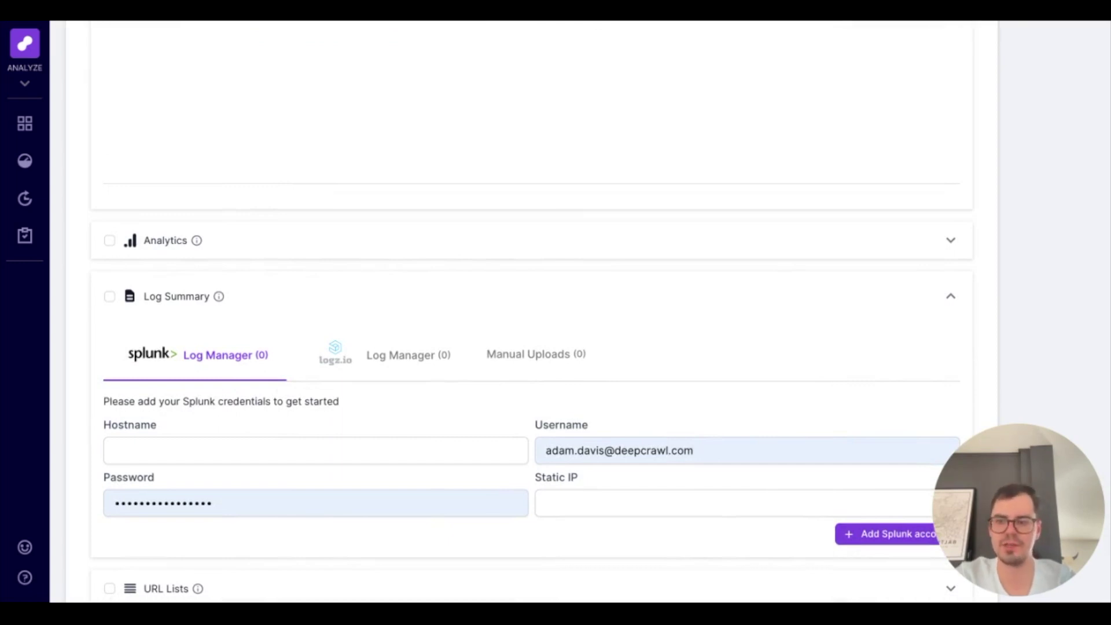
{"action": "left_click", "coordinate": [951, 299]}
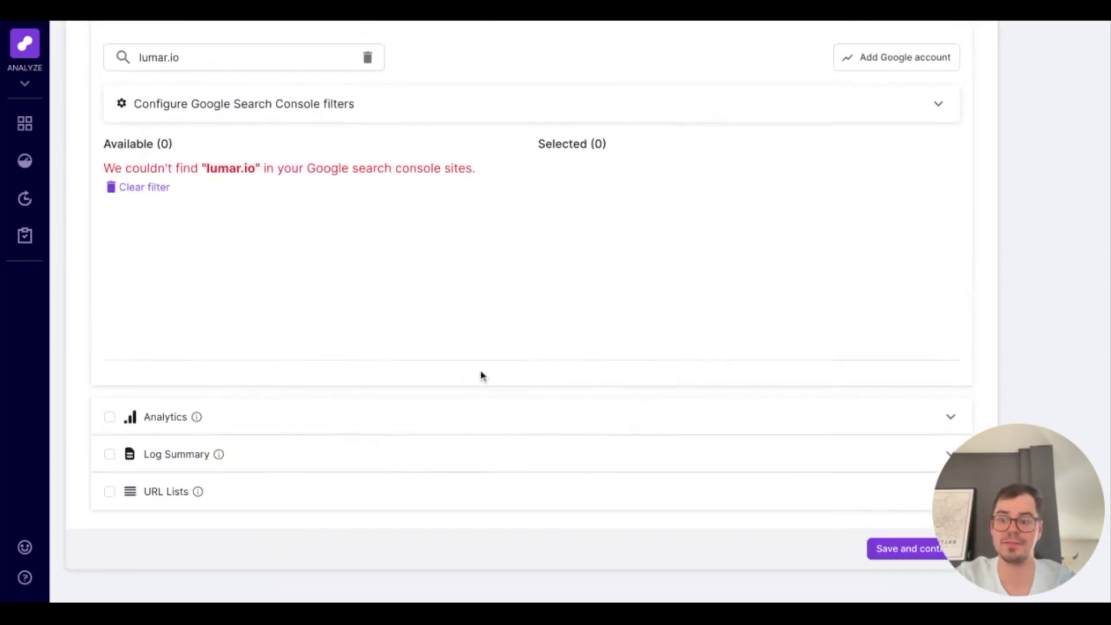
Look over the URL Lists upload area, then save the sources and continue to Limits
{"action": "left_click", "coordinate": [341, 503]}
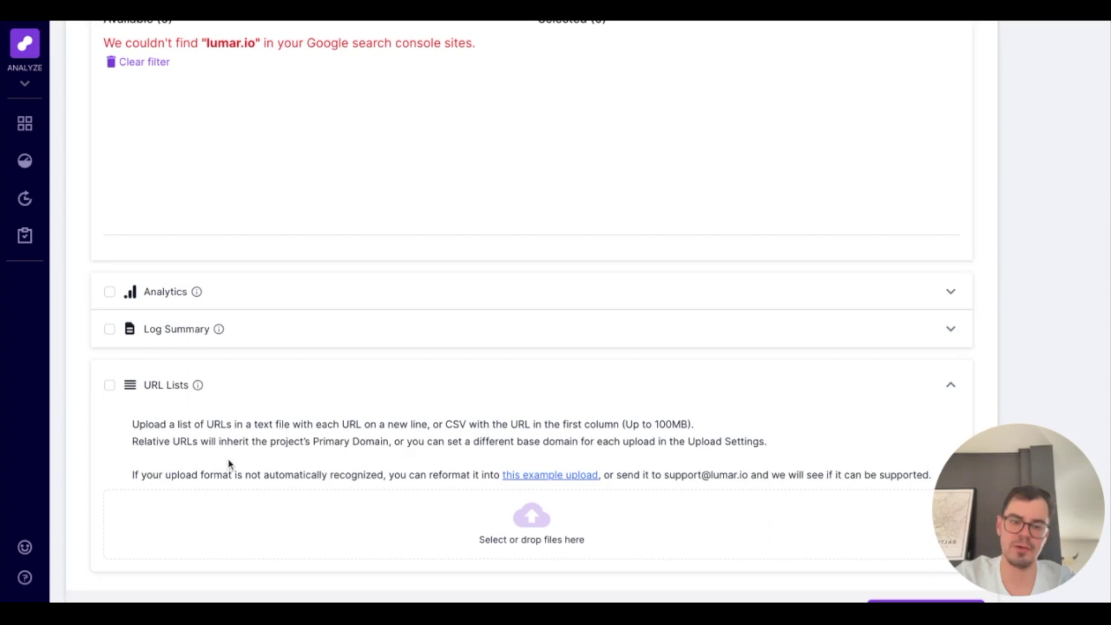
{"action": "scroll", "coordinate": [229, 463], "scroll_direction": "up", "scroll_amount": 1}
{"action": "scroll", "coordinate": [463, 492], "scroll_direction": "down", "scroll_amount": 2}
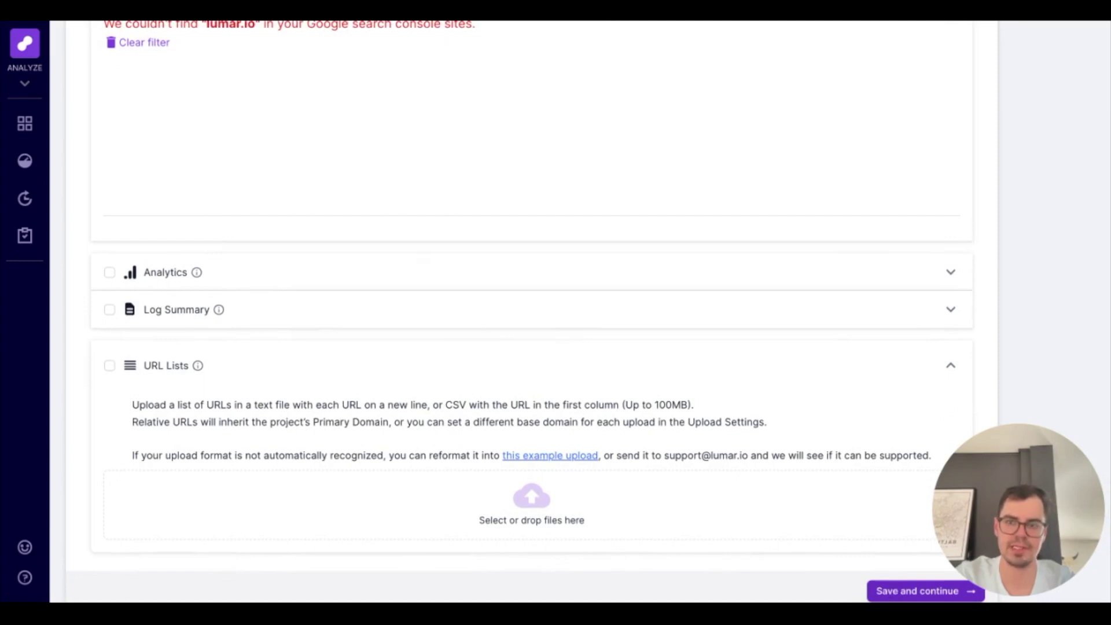
{"action": "left_click", "coordinate": [920, 591]}
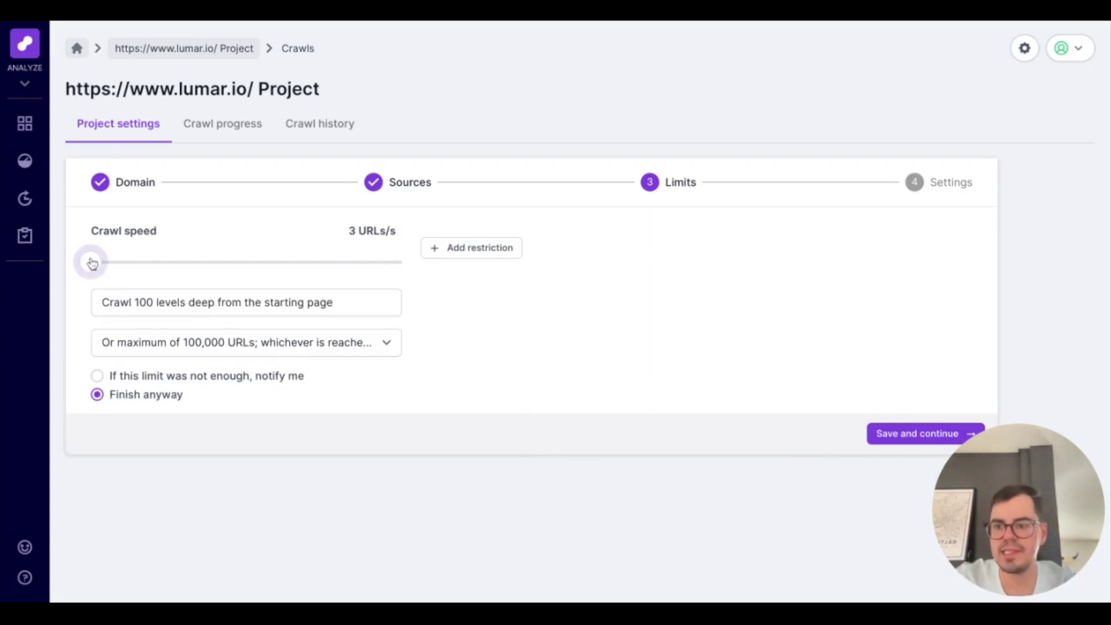
Set crawl speed to 93 URLs/s, keep 100 levels and 100,000 URLs, and save the limits
{"action": "left_click_drag", "start_coordinate": [92, 262], "coordinate": [118, 262]}
{"action": "left_click", "coordinate": [130, 300]}
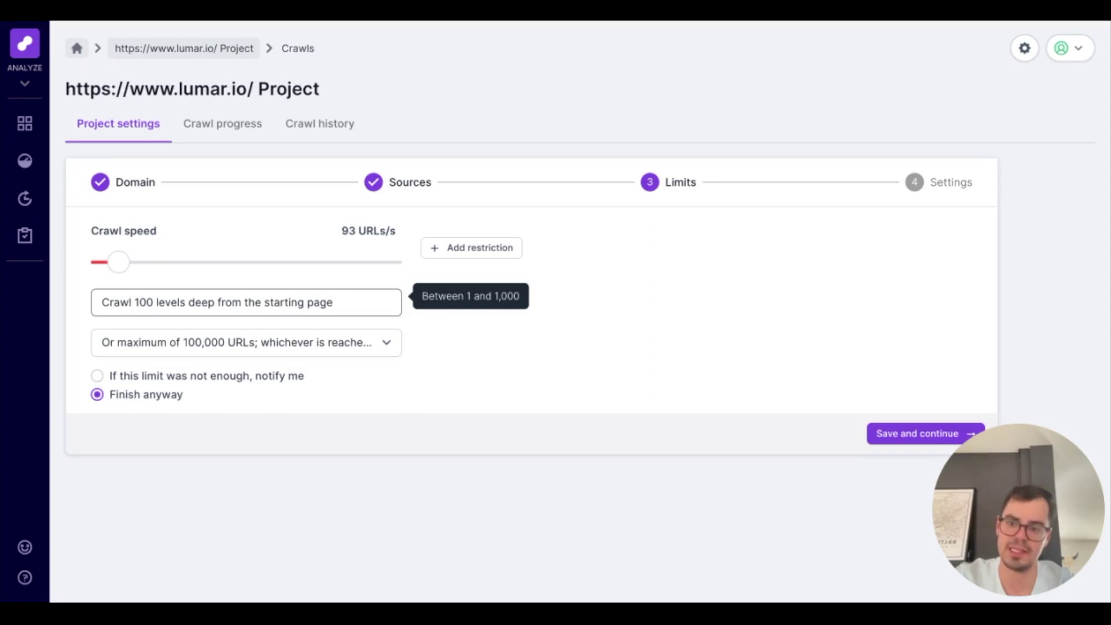
{"action": "left_click", "coordinate": [155, 370]}
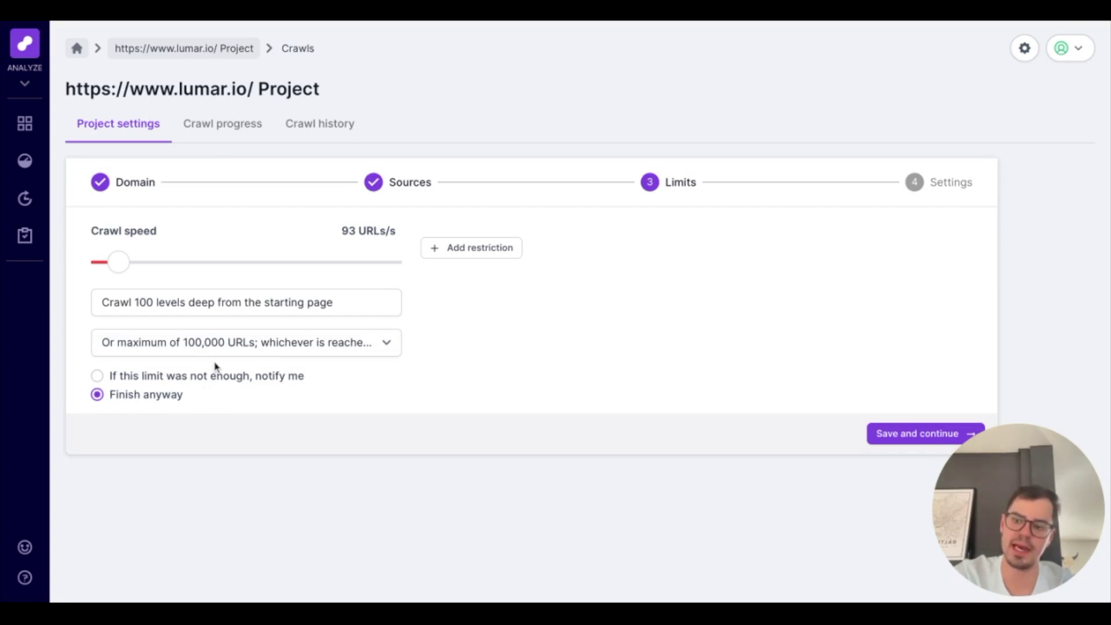
{"action": "left_click", "coordinate": [875, 442]}
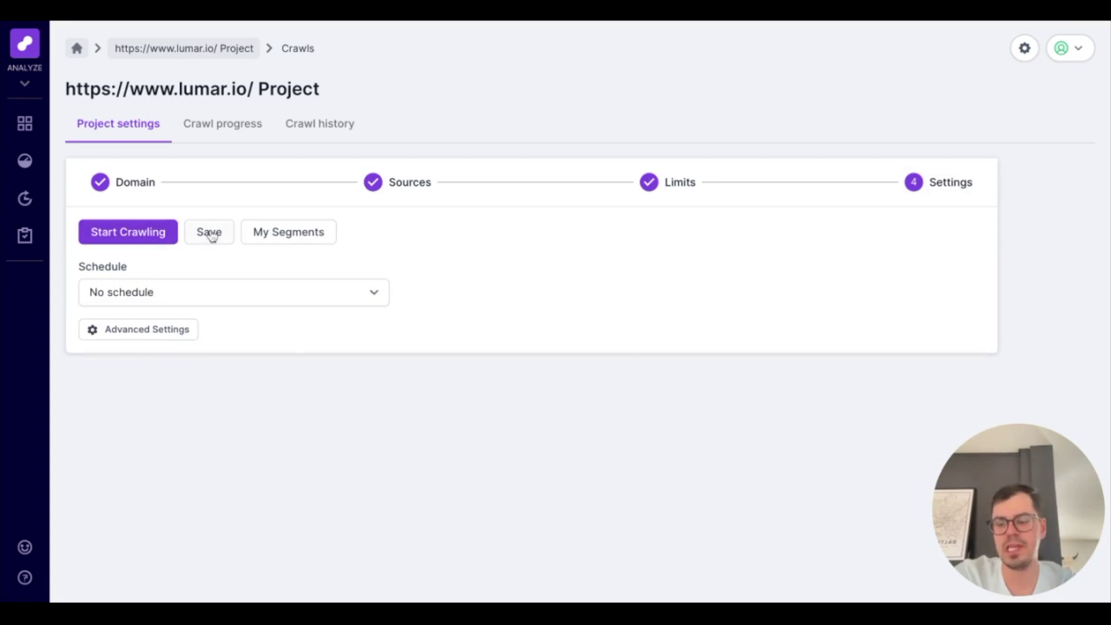
Start crawling the project with no schedule
{"action": "left_click", "coordinate": [138, 243]}
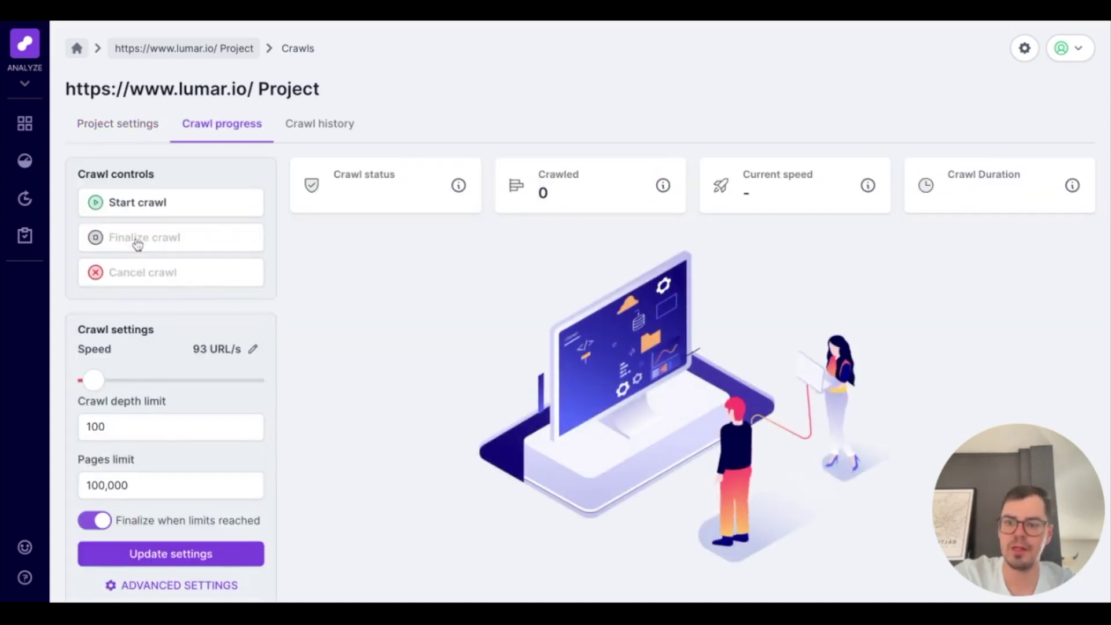